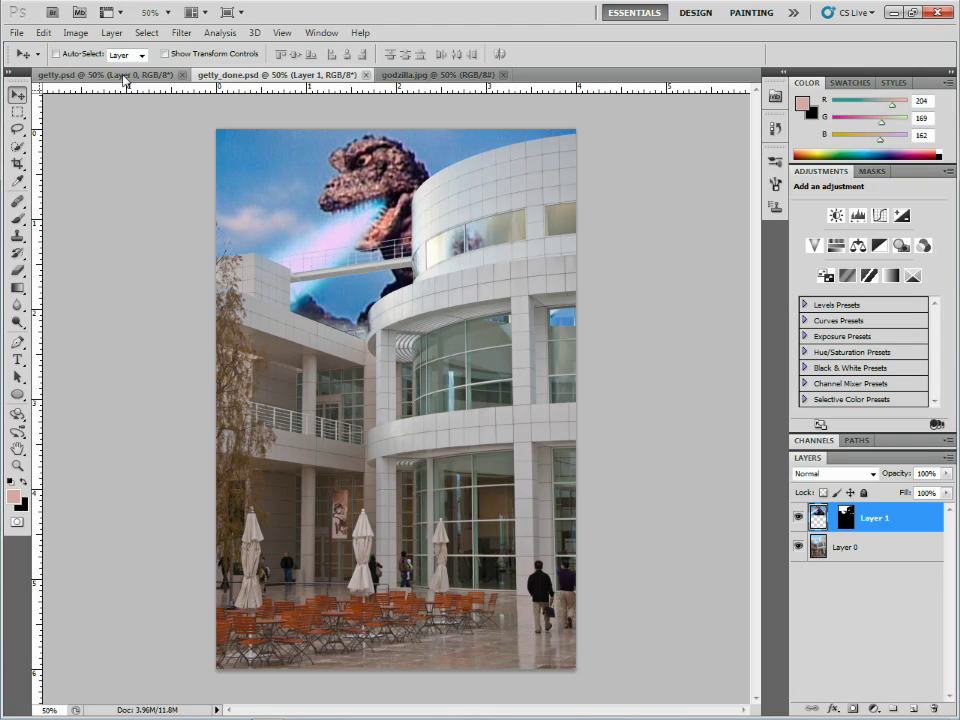
# Step: Delete Layer 1, the Godzilla layer, from getty.psd
pyautogui.press('Delete')
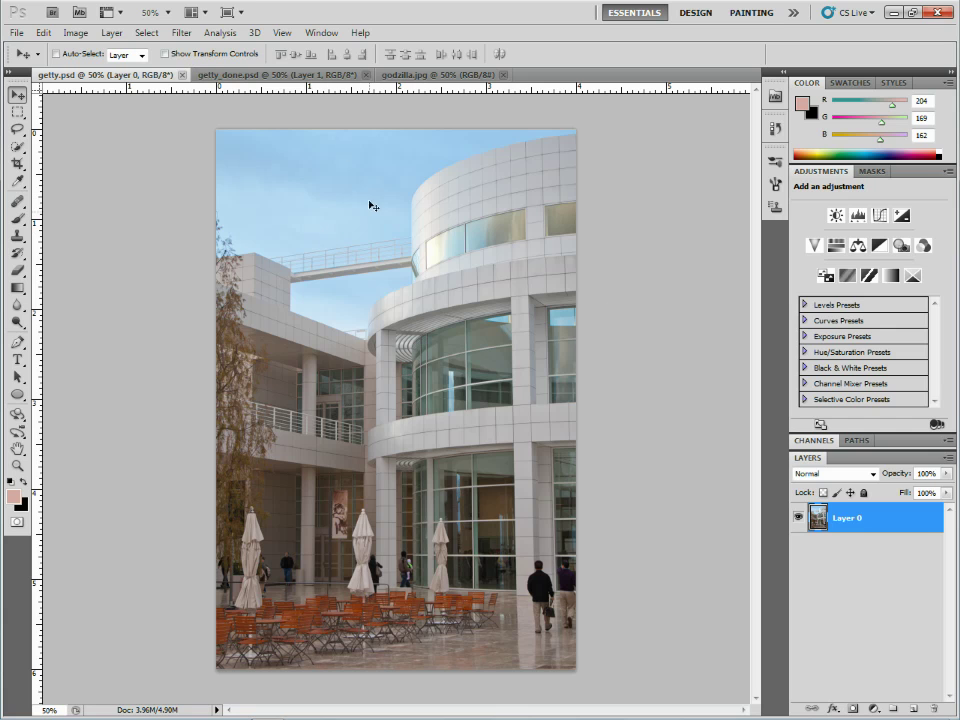
# Step: Quick-select the sky across the top of the photo, subtracting the curved building
pyautogui.click(18, 148)
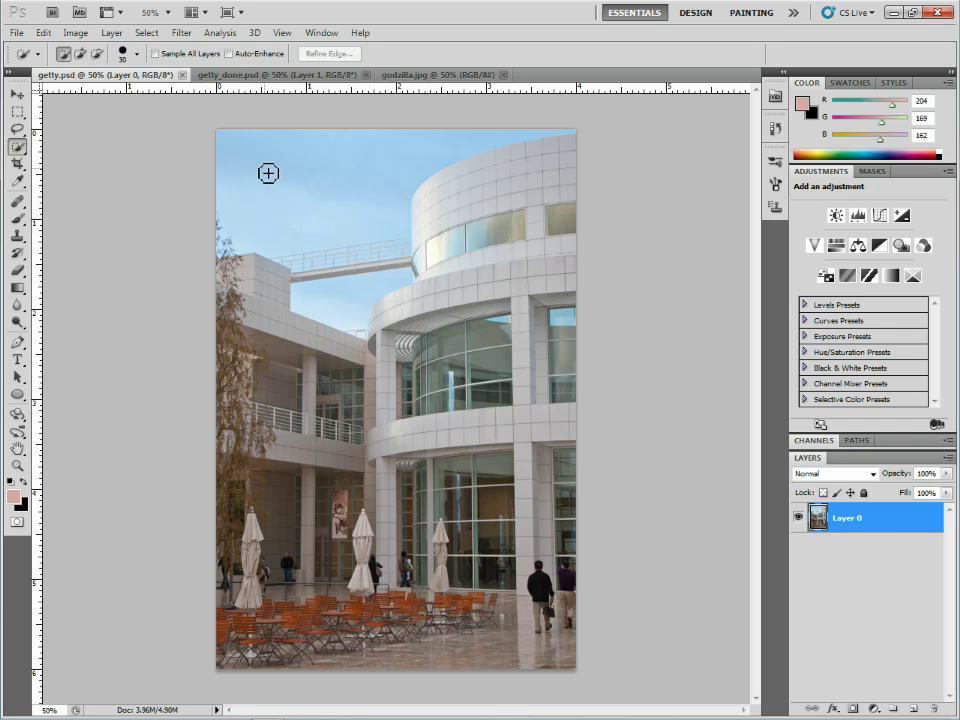
pyautogui.moveTo(356, 195)
pyautogui.mouseDown()
pyautogui.moveTo(381, 195)
pyautogui.moveTo(358, 300)
pyautogui.moveTo(377, 289)
pyautogui.moveTo(399, 313)
pyautogui.moveTo(432, 285)
pyautogui.mouseUp()
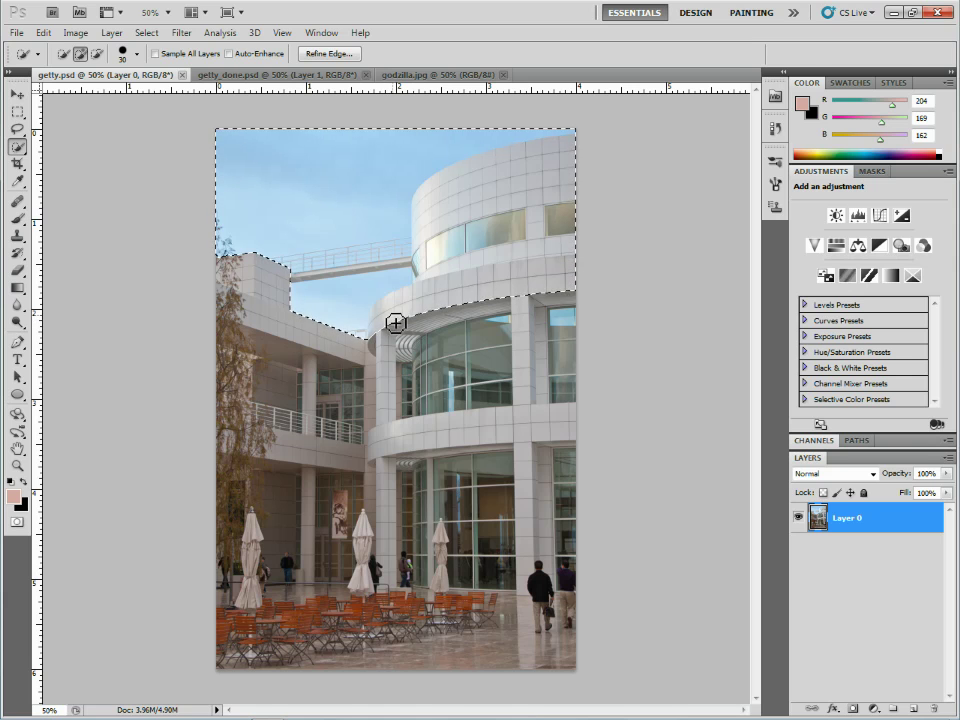
pyautogui.press('alt')
pyautogui.moveTo(404, 309)
pyautogui.mouseDown()
pyautogui.moveTo(587, 270)
pyautogui.moveTo(481, 268)
pyautogui.moveTo(451, 251)
pyautogui.moveTo(430, 271)
pyautogui.moveTo(432, 201)
pyautogui.mouseUp()
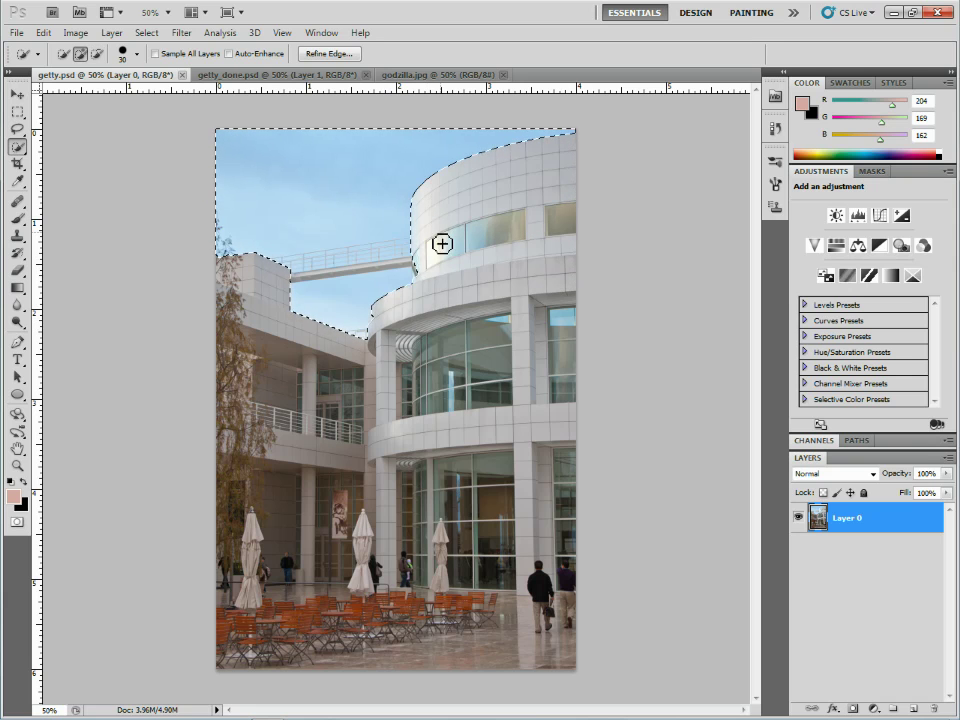
# Step: Remove the bridge from the sky selection, add the sky patch between the right-hand columns, then bring up godzilla.jpg
pyautogui.press('alt')
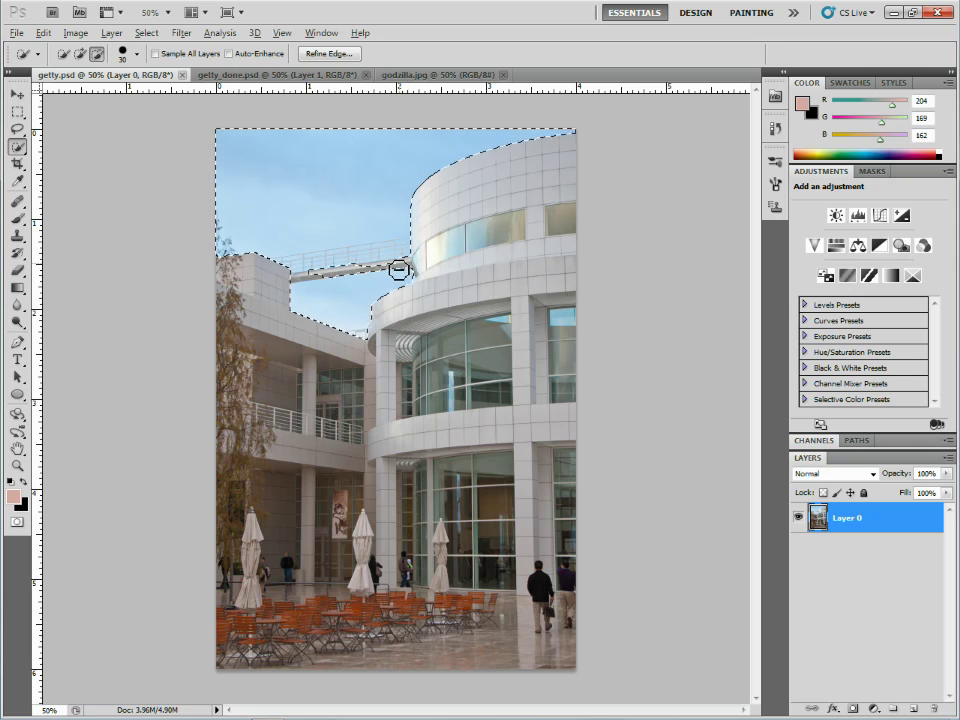
pyautogui.click(297, 283)
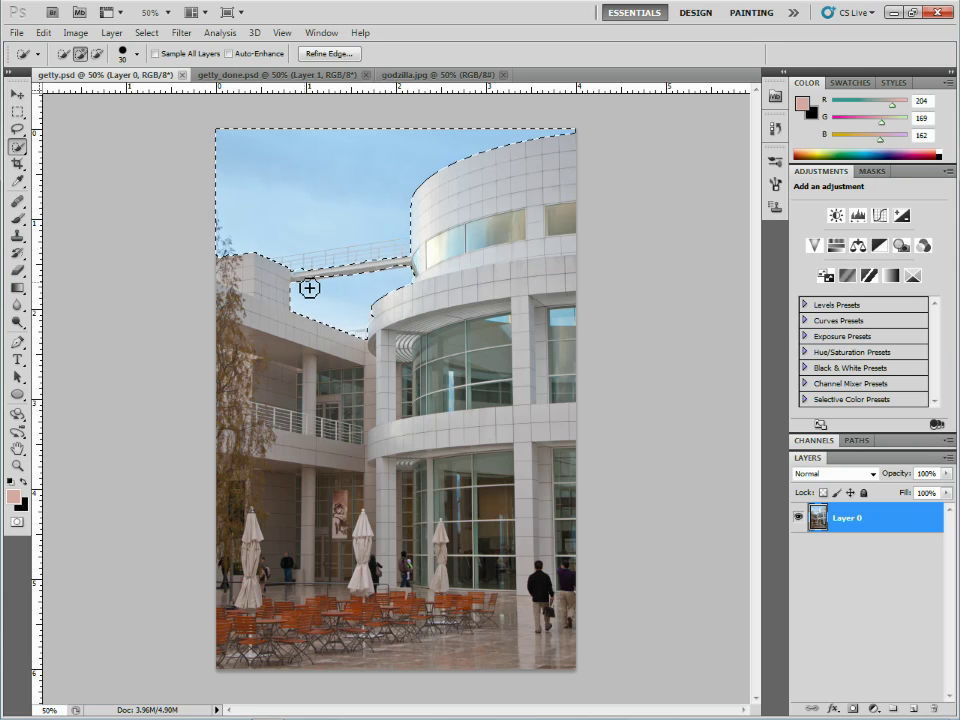
pyautogui.press('alt')
pyautogui.keyDown('alt'); pyautogui.click(346, 278); pyautogui.keyUp('alt')
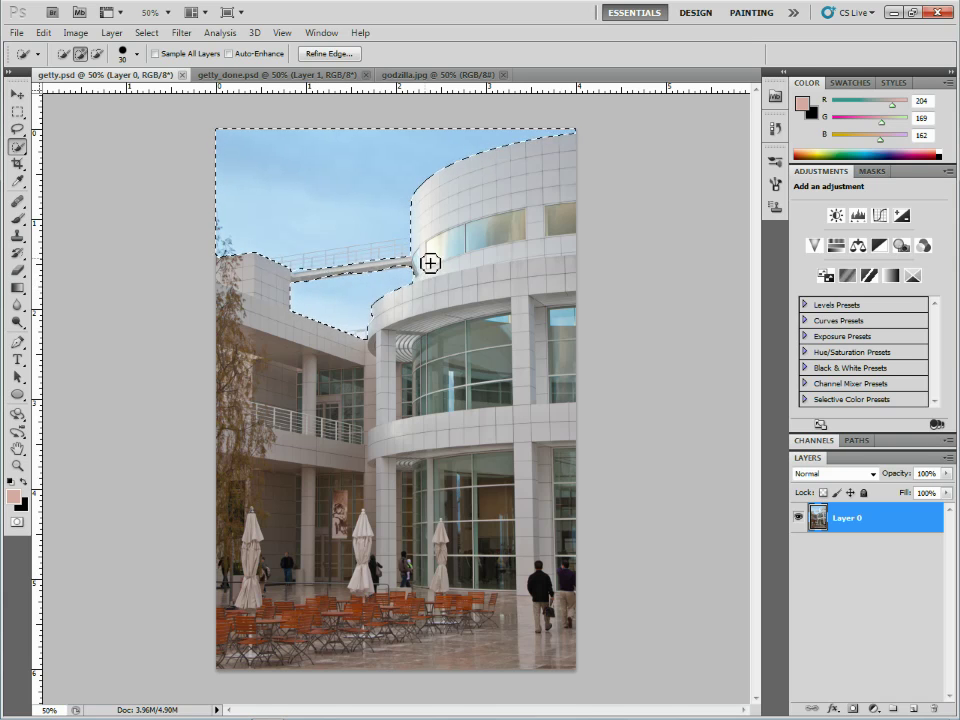
pyautogui.click(570, 323)
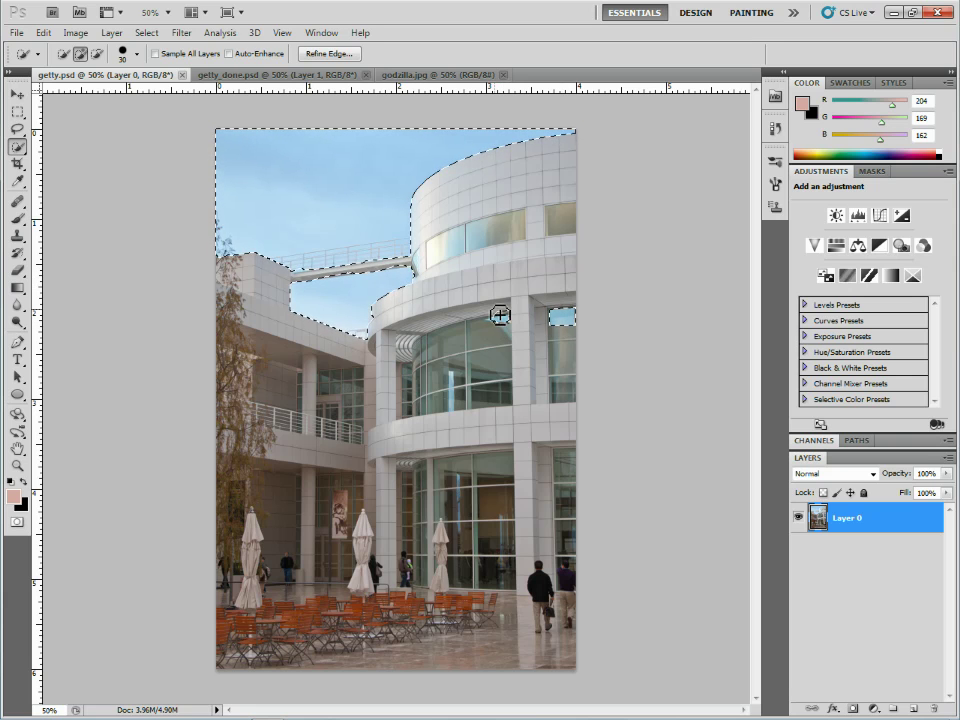
pyautogui.press('alt')
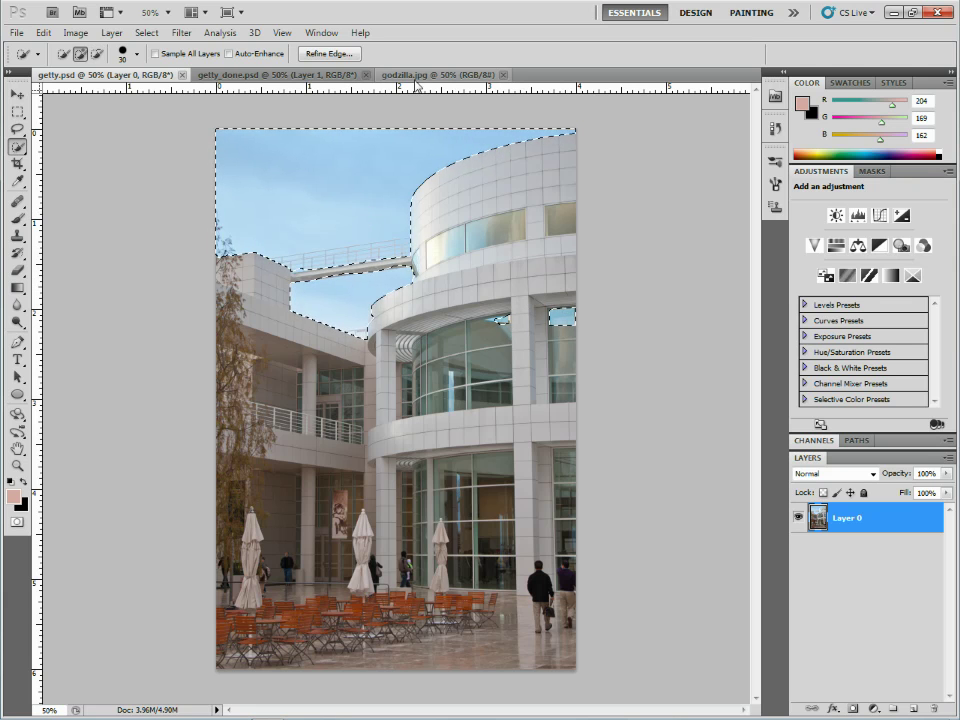
pyautogui.click(440, 75)
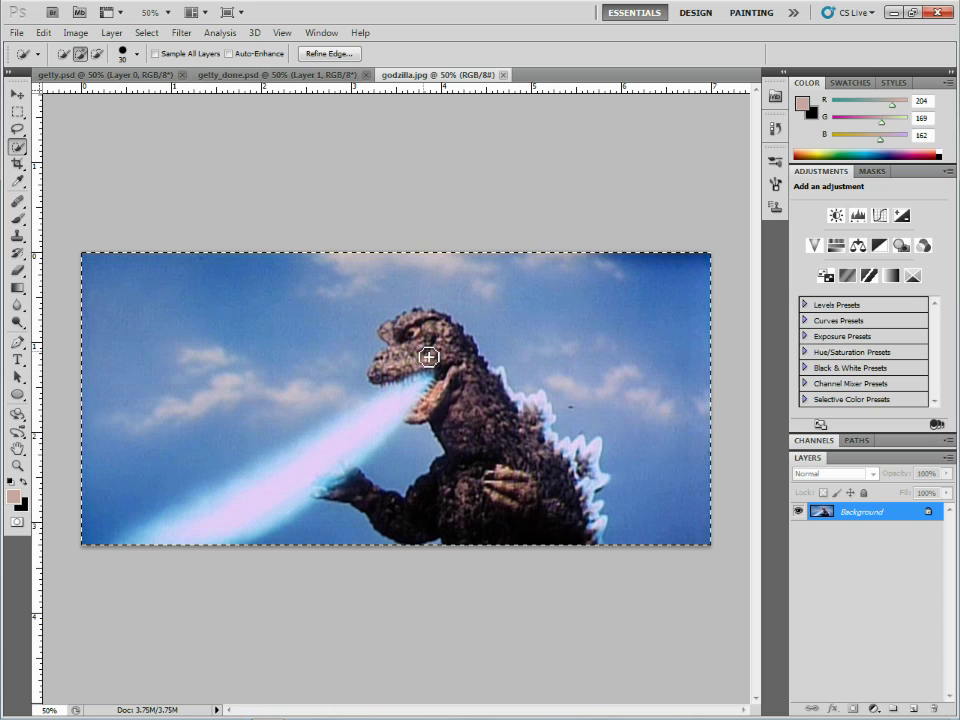
# Step: Select all of the Godzilla image, drag it into the Getty document, then undo it
pyautogui.press('v')
pyautogui.hotkey('ctrl', 'd')
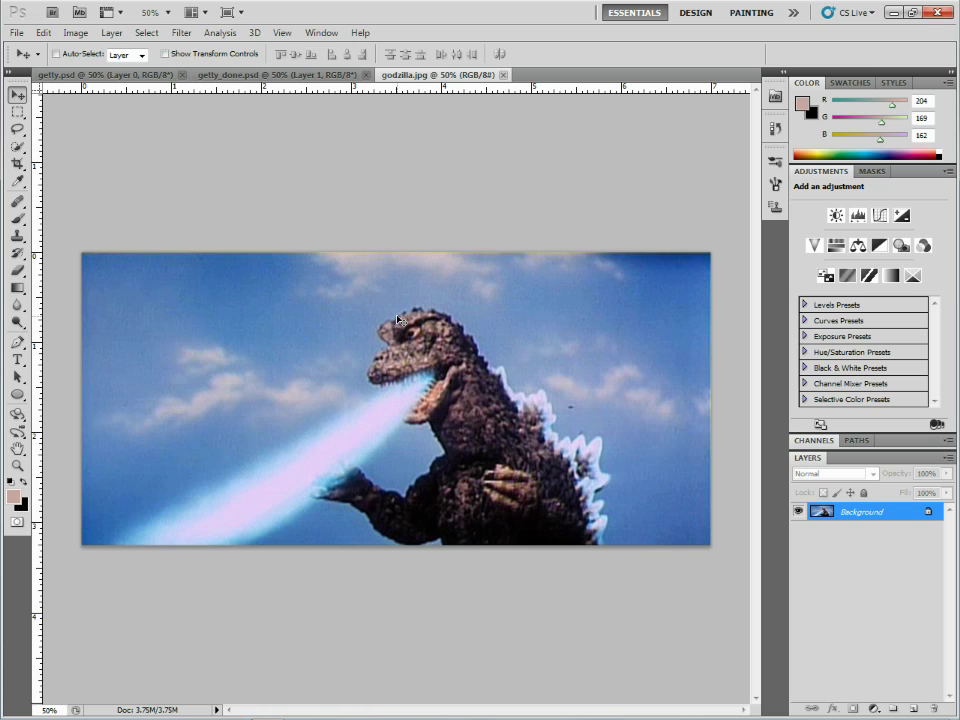
pyautogui.hotkey('ctrl', 'a')
pyautogui.moveTo(416, 354); pyautogui.dragTo(341, 212)
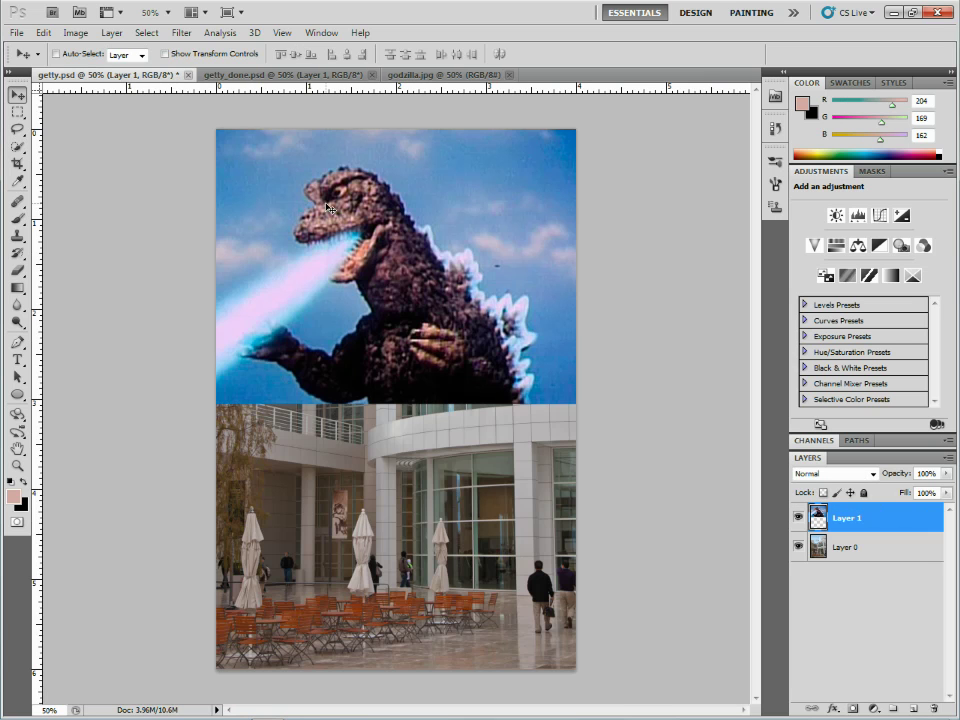
pyautogui.hotkey('ctrl', 'z')
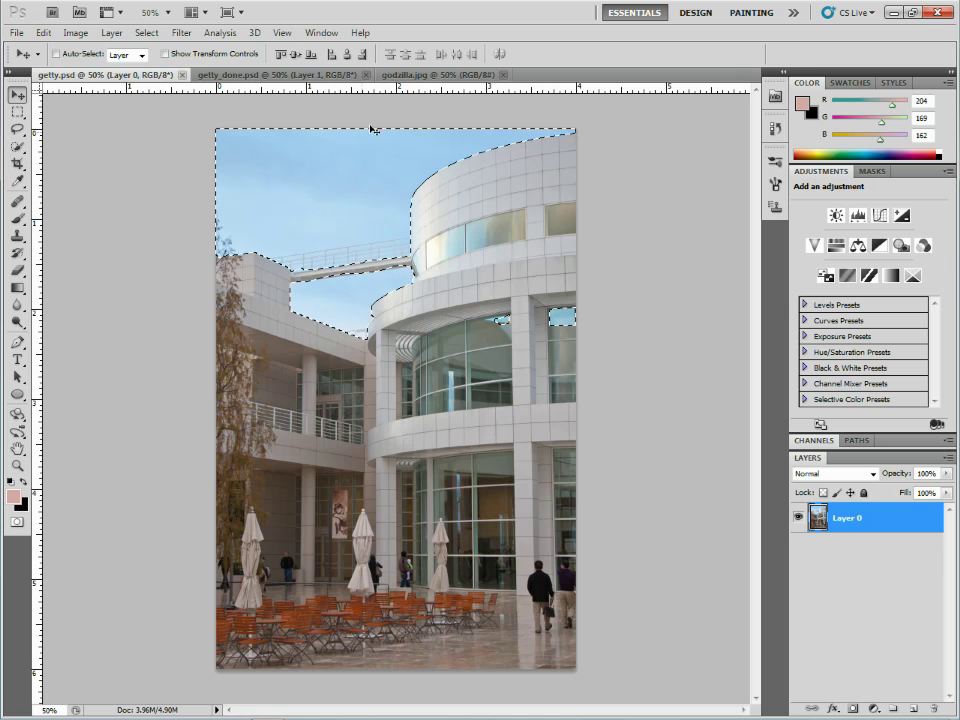
# Step: Drag Godzilla into the Getty photo again, undo that plain paste, and return to getty.psd
pyautogui.click(424, 76)
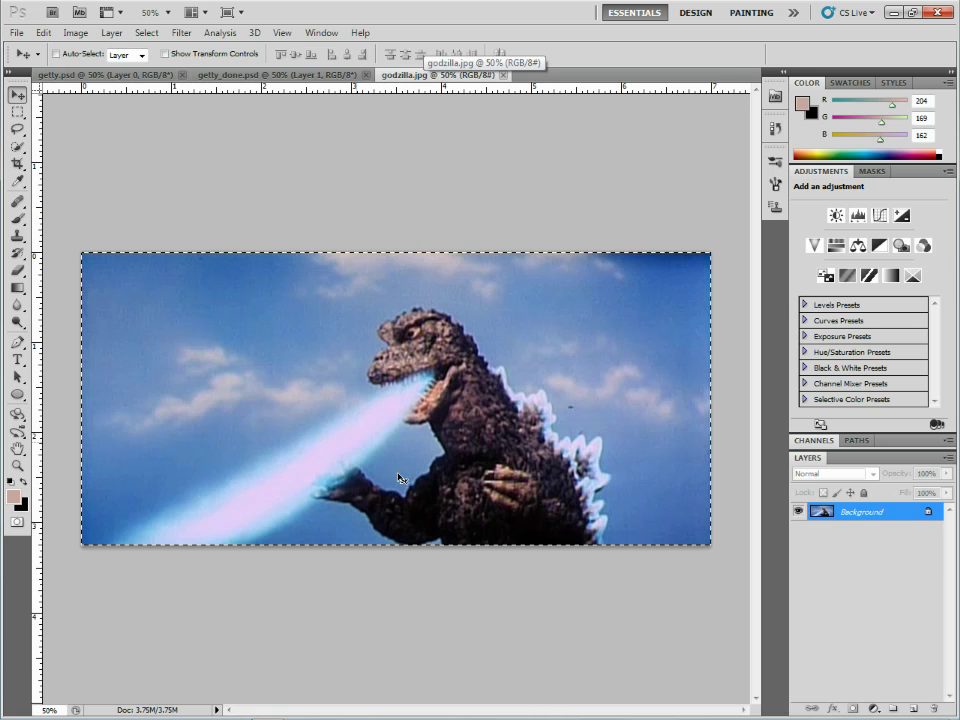
pyautogui.moveTo(452, 410); pyautogui.dragTo(187, 115)
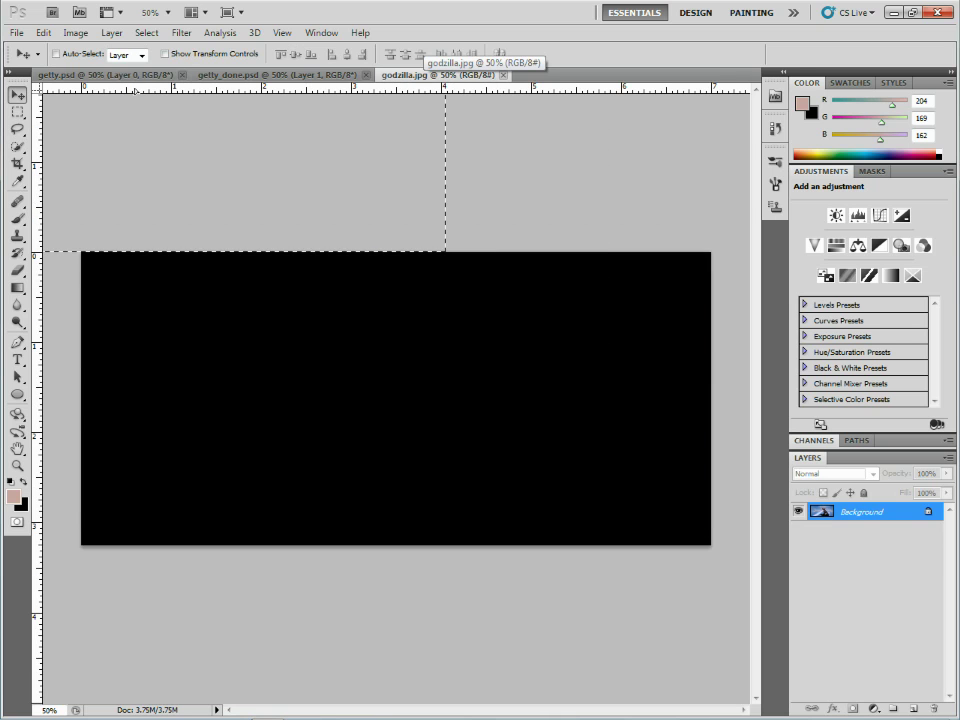
pyautogui.moveTo(115, 80); pyautogui.dragTo(365, 285)
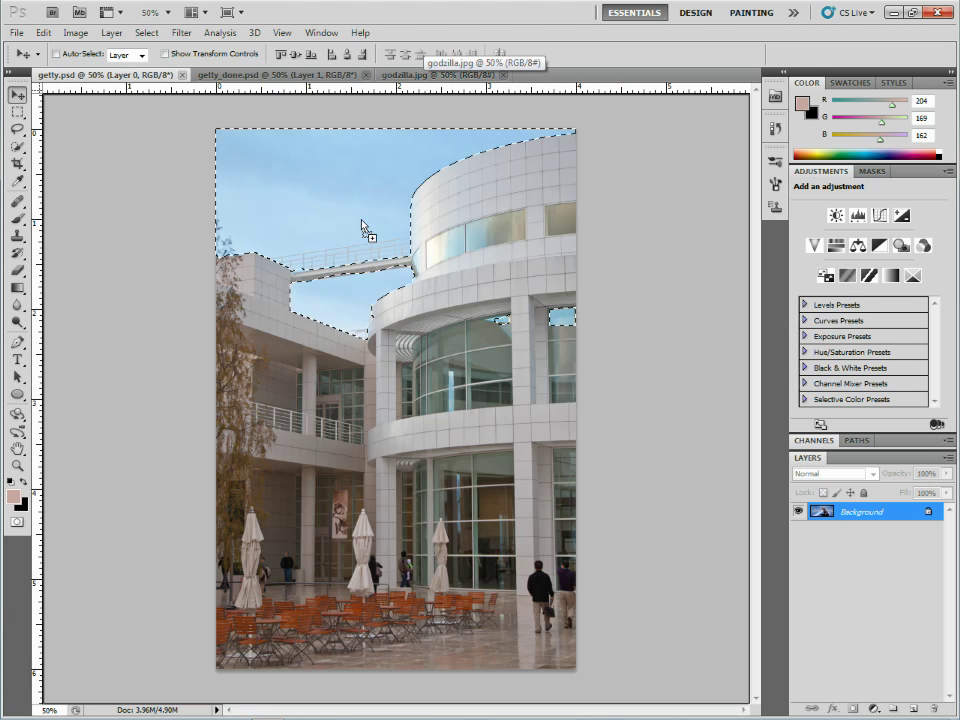
pyautogui.moveTo(367, 217); pyautogui.dragTo(370, 220)
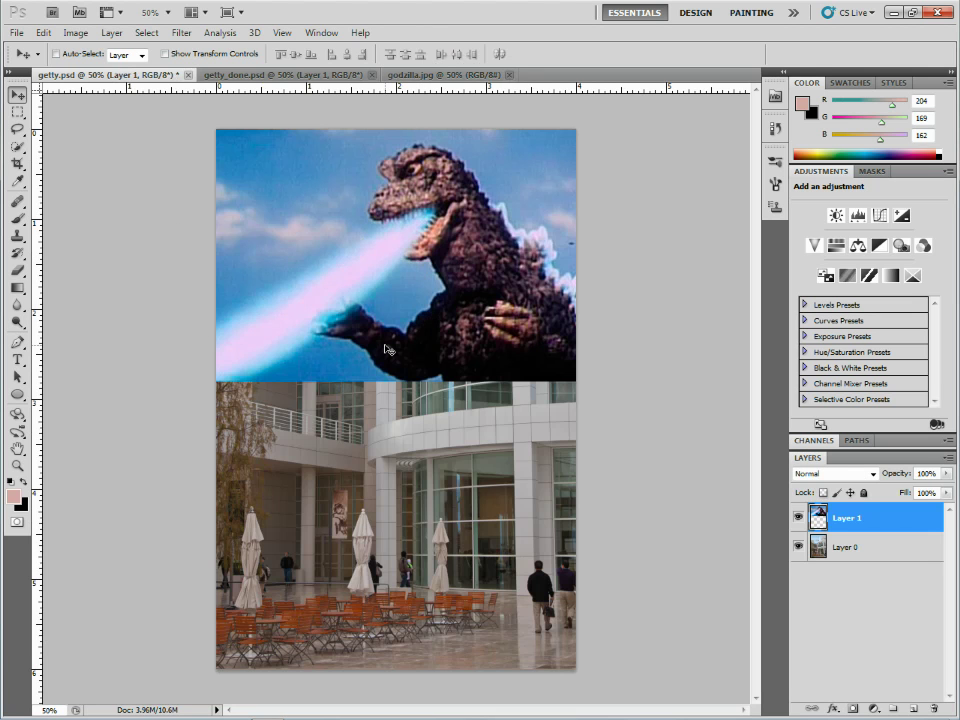
pyautogui.hotkey('ctrl', 'z')
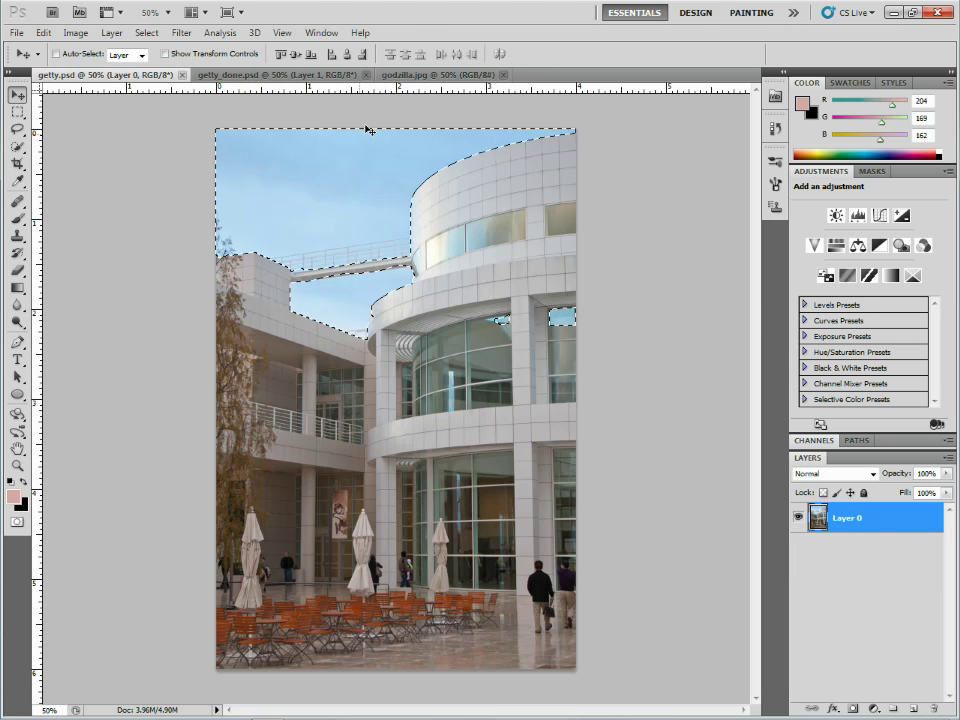
pyautogui.click(409, 75)
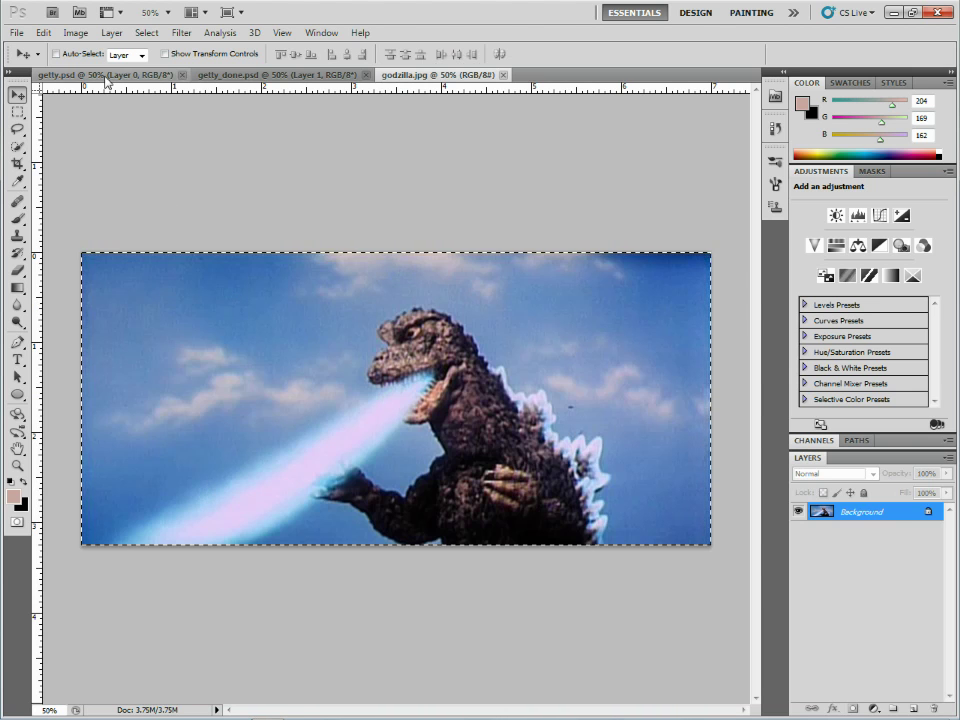
pyautogui.hotkey('ctrl', 'Tab')
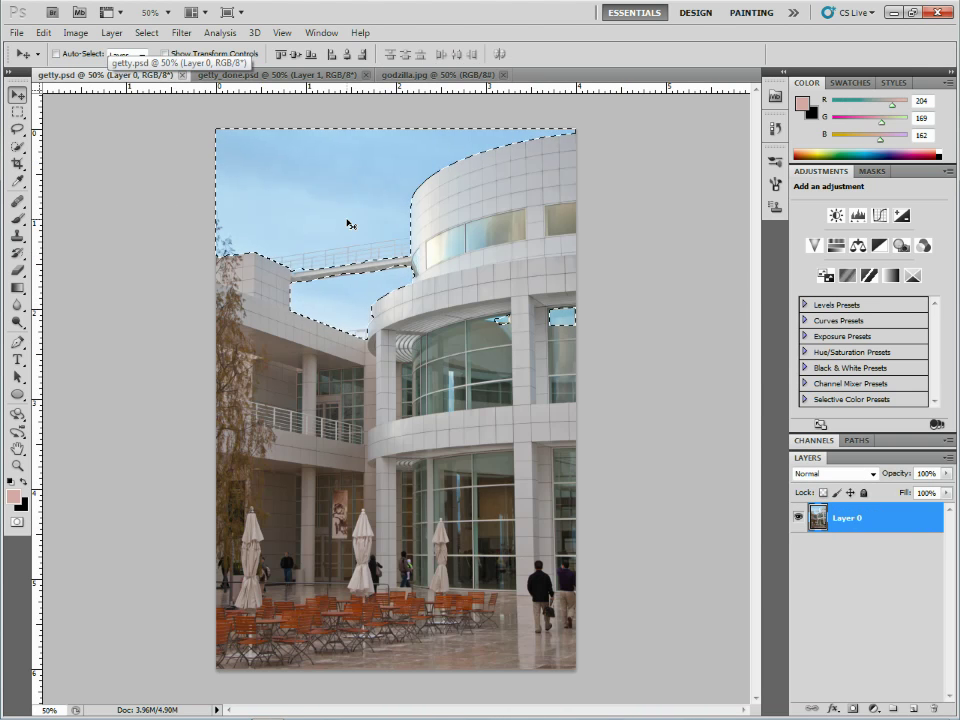
# Step: Use Edit > Paste Special > Paste Into to put Godzilla into the sky selection as masked Layer 1
pyautogui.click(43, 32)
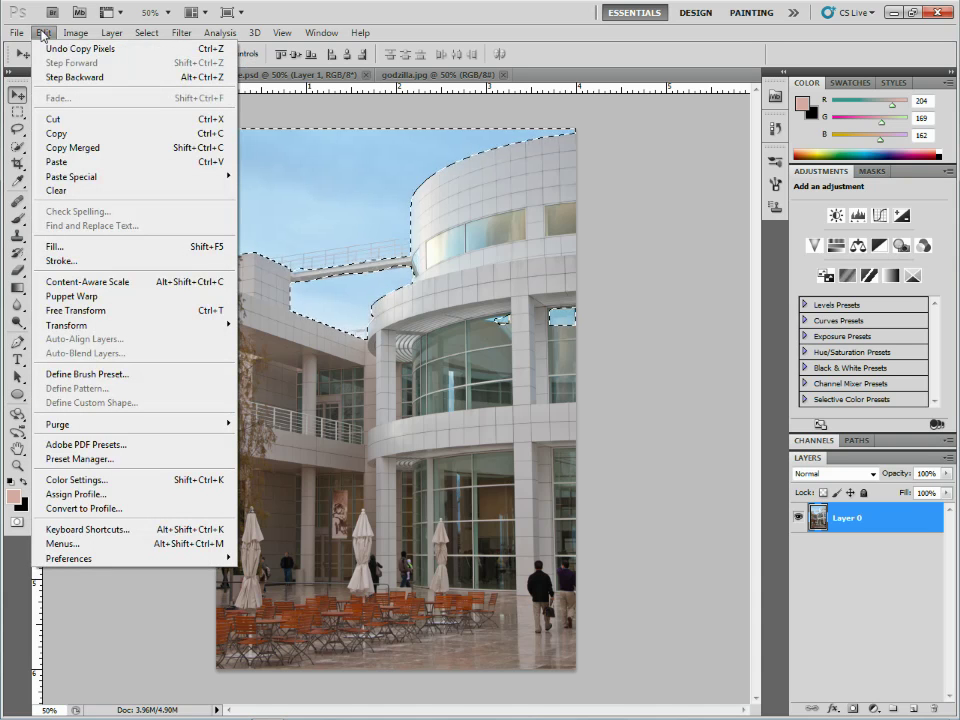
pyautogui.moveTo(86, 182)
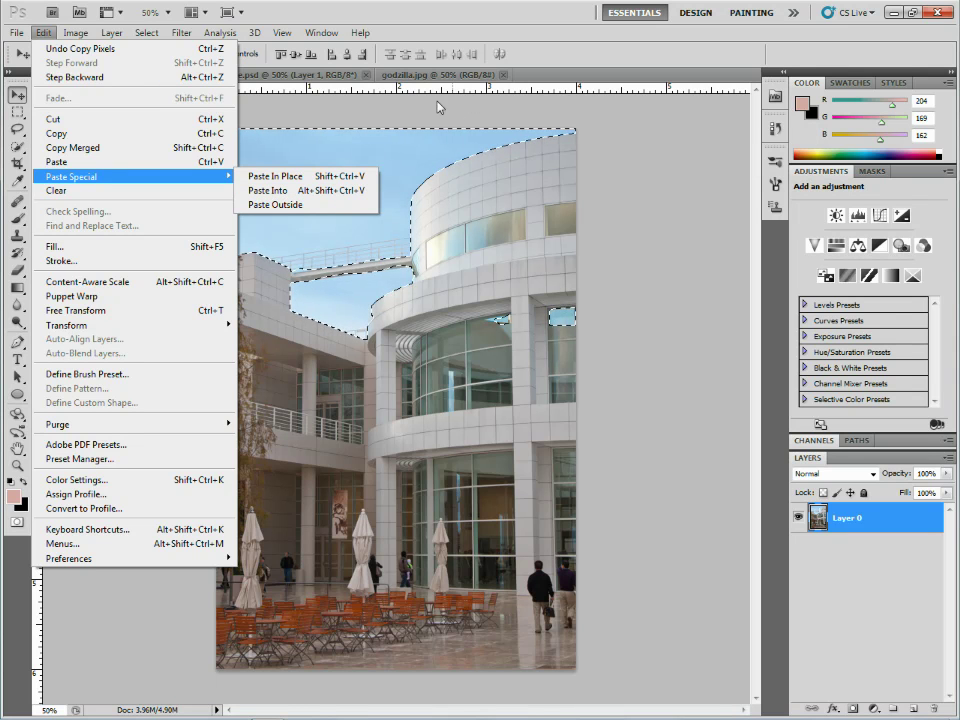
pyautogui.click(272, 190)
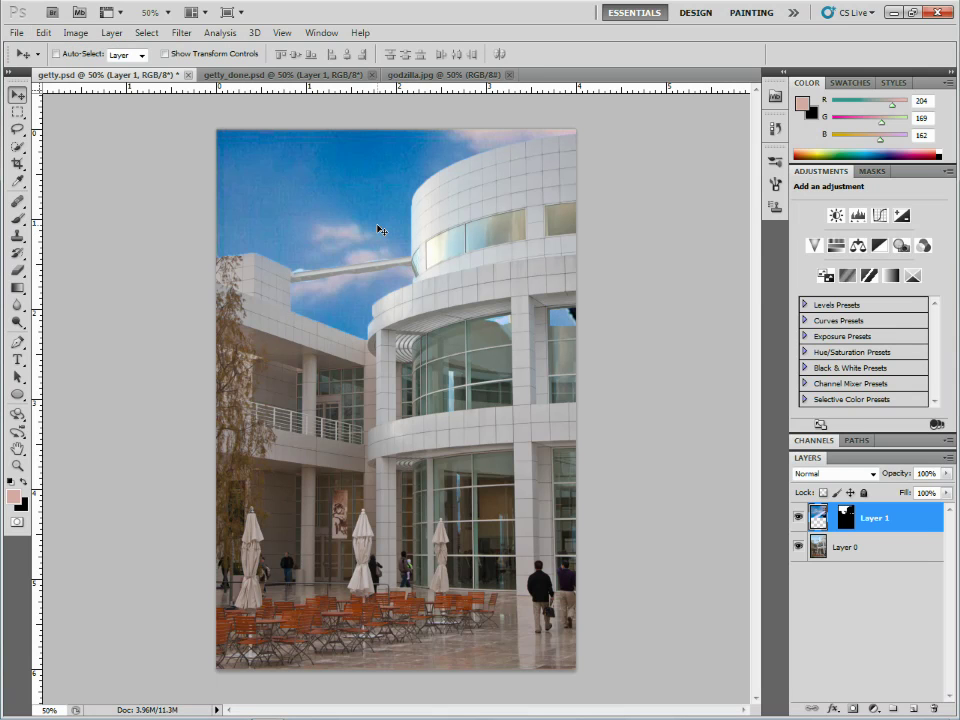
# Step: Move Godzilla above the building, then view Layer 1's sky mask alone and return to the composite
pyautogui.moveTo(373, 215); pyautogui.dragTo(124, 174)
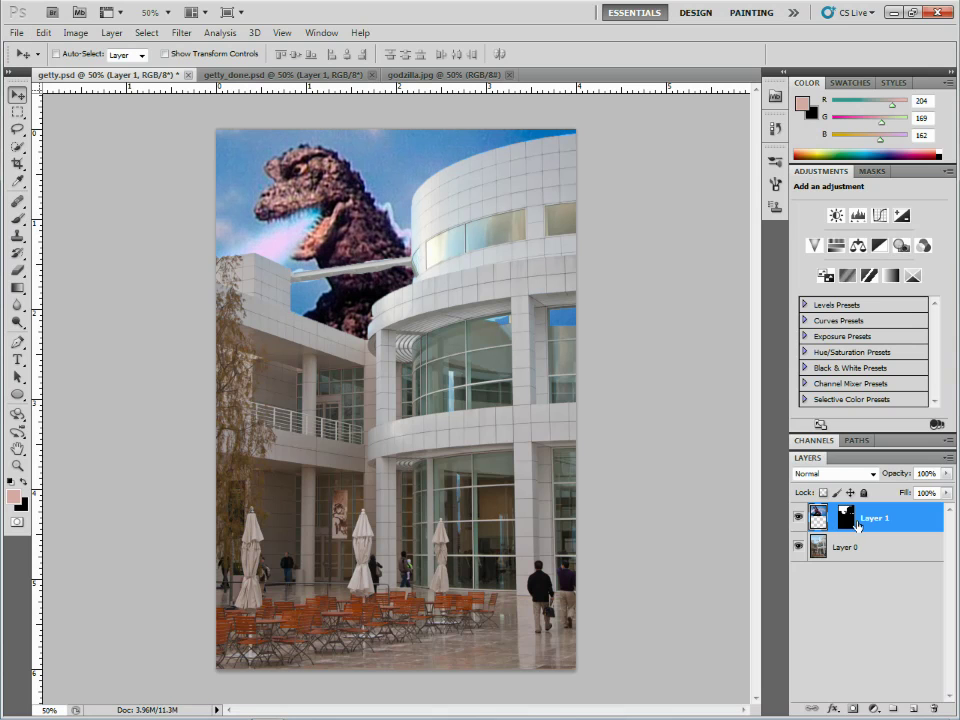
pyautogui.click(856, 523)
pyautogui.click(849, 524)
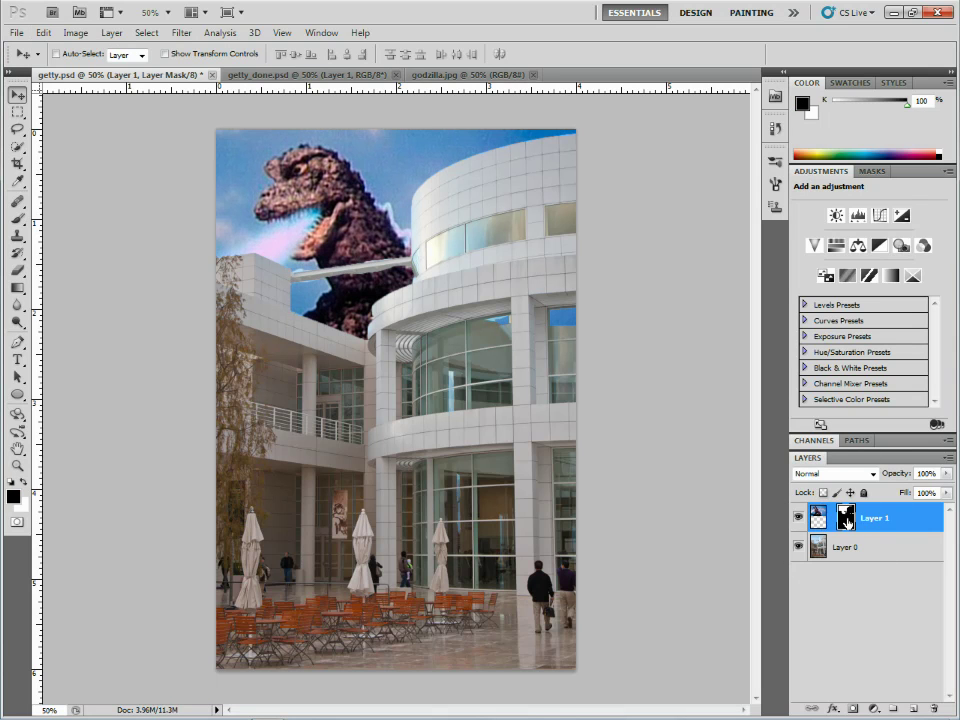
pyautogui.keyDown('alt'); pyautogui.click(848, 520); pyautogui.keyUp('alt')
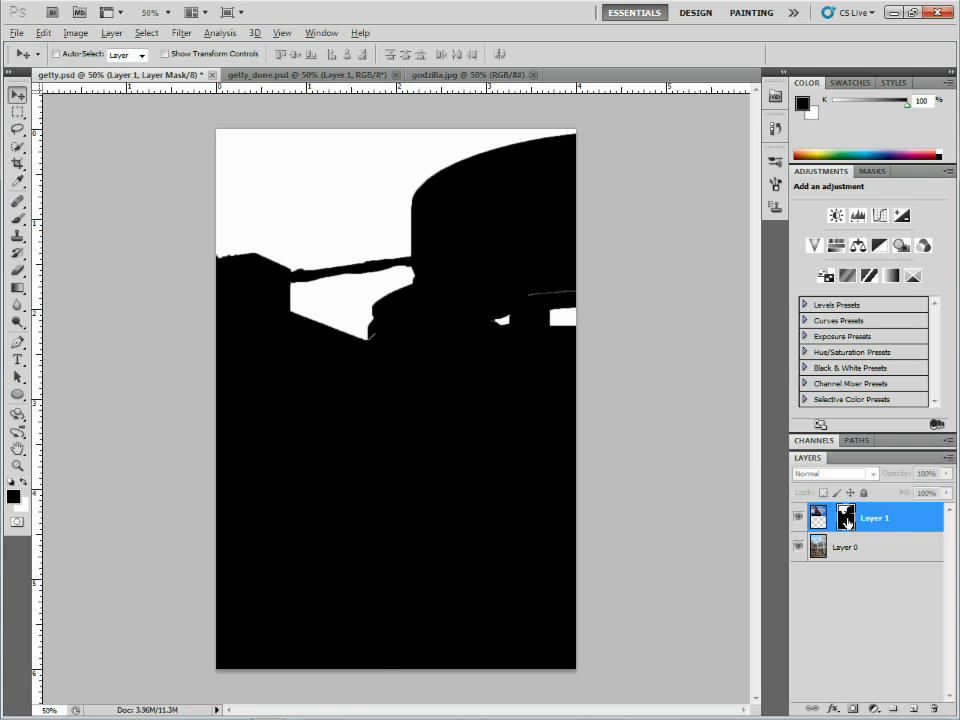
pyautogui.keyDown('alt'); pyautogui.click(845, 518); pyautogui.keyUp('alt')
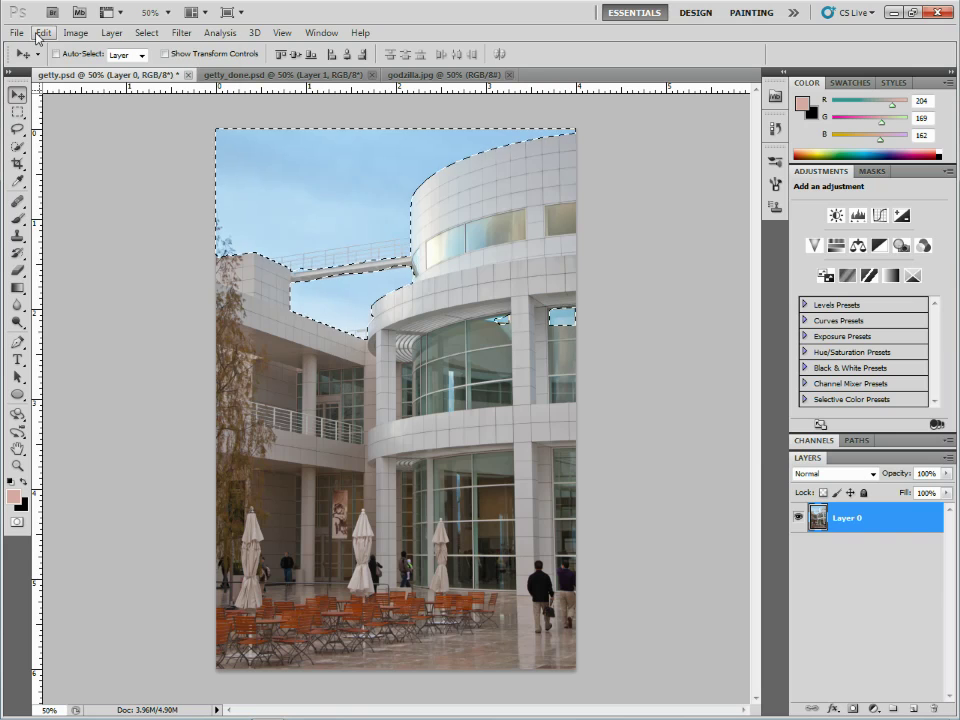
# Step: Paste Godzilla outside the sky selection with Edit > Paste Special > Paste Outside
pyautogui.click(40, 33)
pyautogui.moveTo(200, 176)
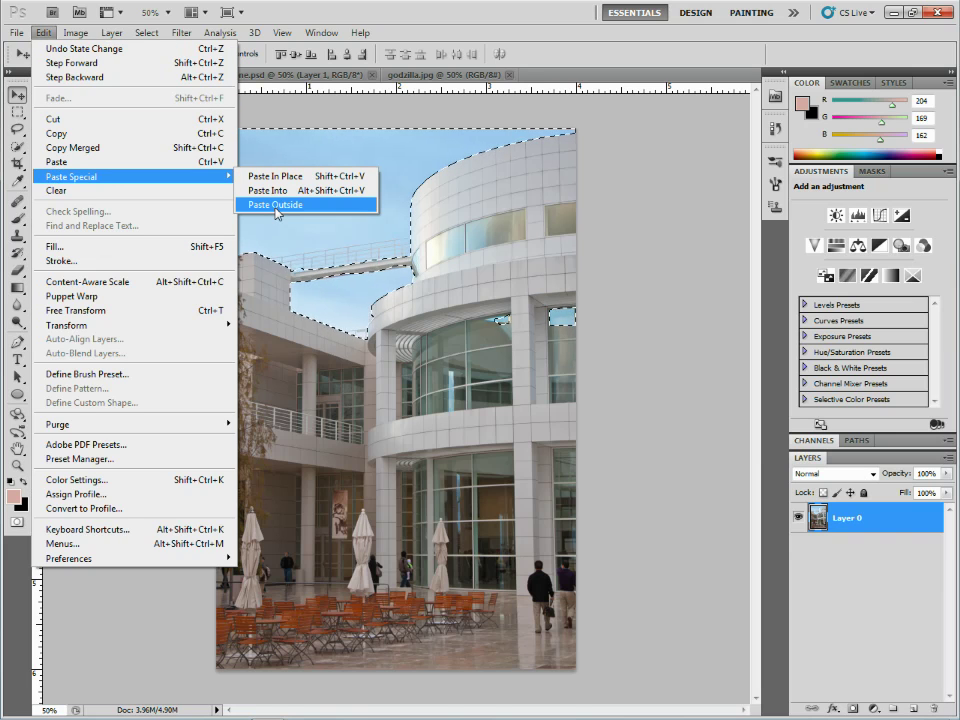
pyautogui.click(276, 206)
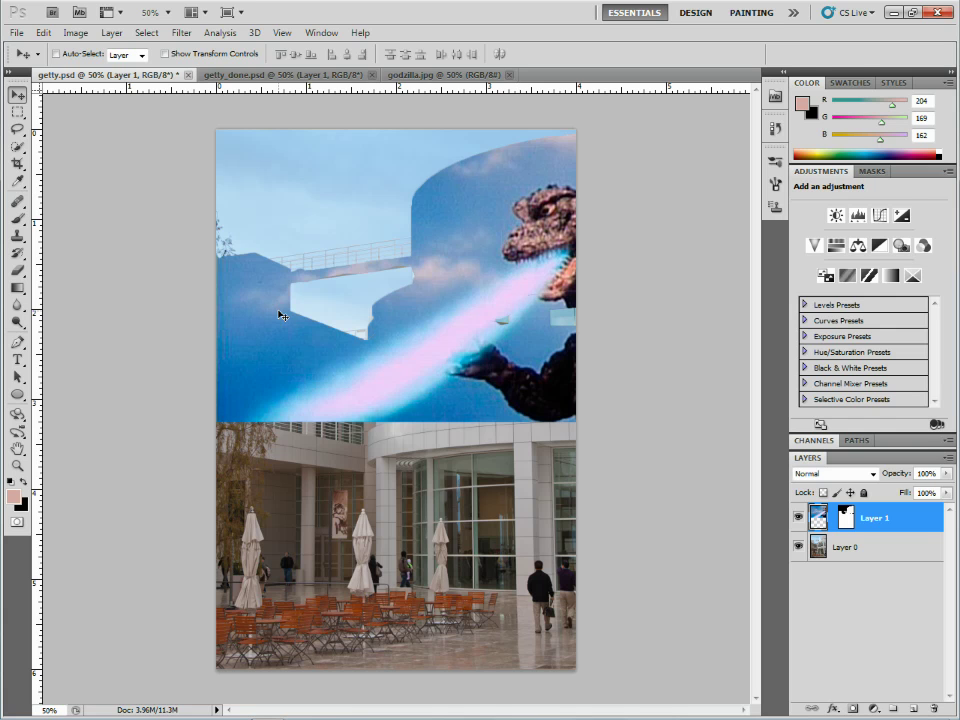
# Step: Invert Layer 1's mask so Godzilla shows only in the sky, reposition him, and target the layer image again
pyautogui.click(846, 519)
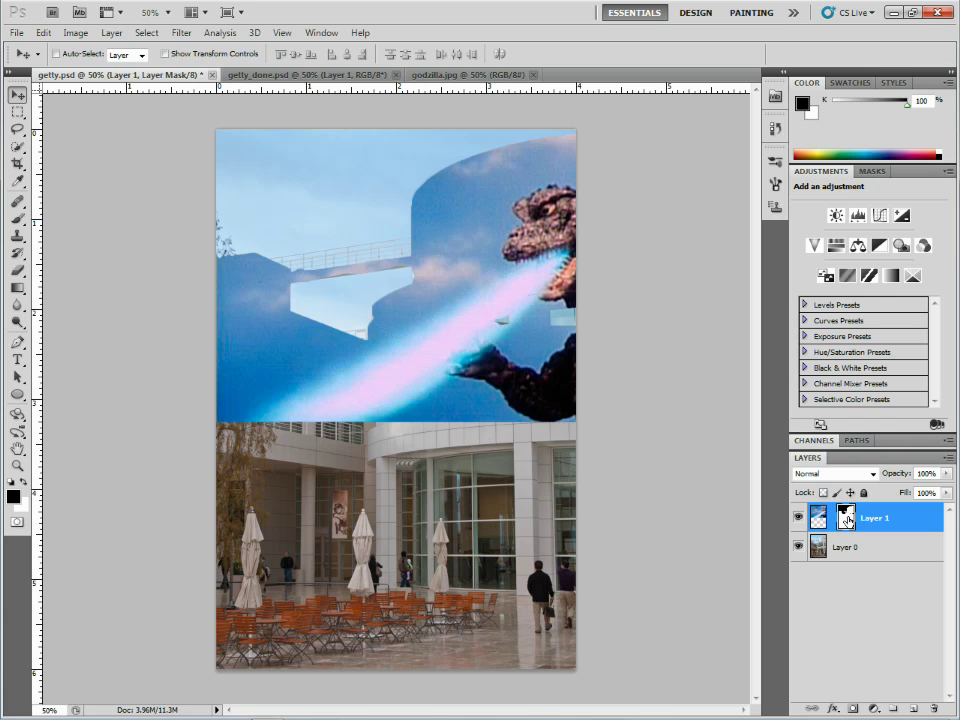
pyautogui.hotkey('ctrl', 'i')
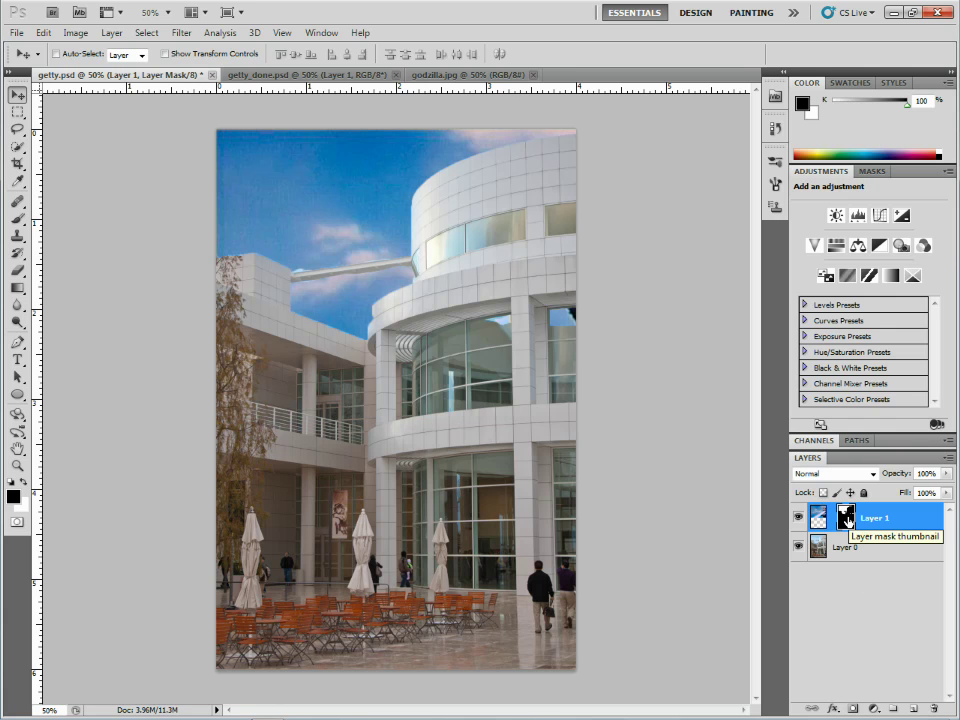
pyautogui.moveTo(369, 221)
pyautogui.mouseDown()
pyautogui.moveTo(285, 200)
pyautogui.moveTo(224, 201)
pyautogui.moveTo(313, 208)
pyautogui.mouseUp()
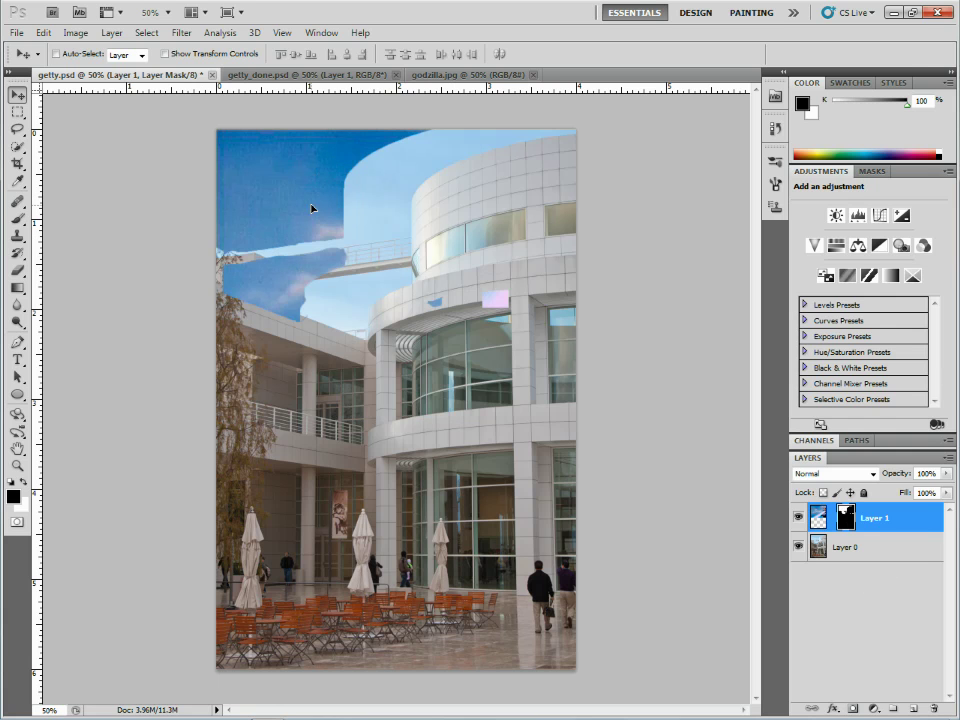
pyautogui.click(819, 517)
pyautogui.keyDown('alt'); pyautogui.click(332, 214); pyautogui.keyUp('alt')
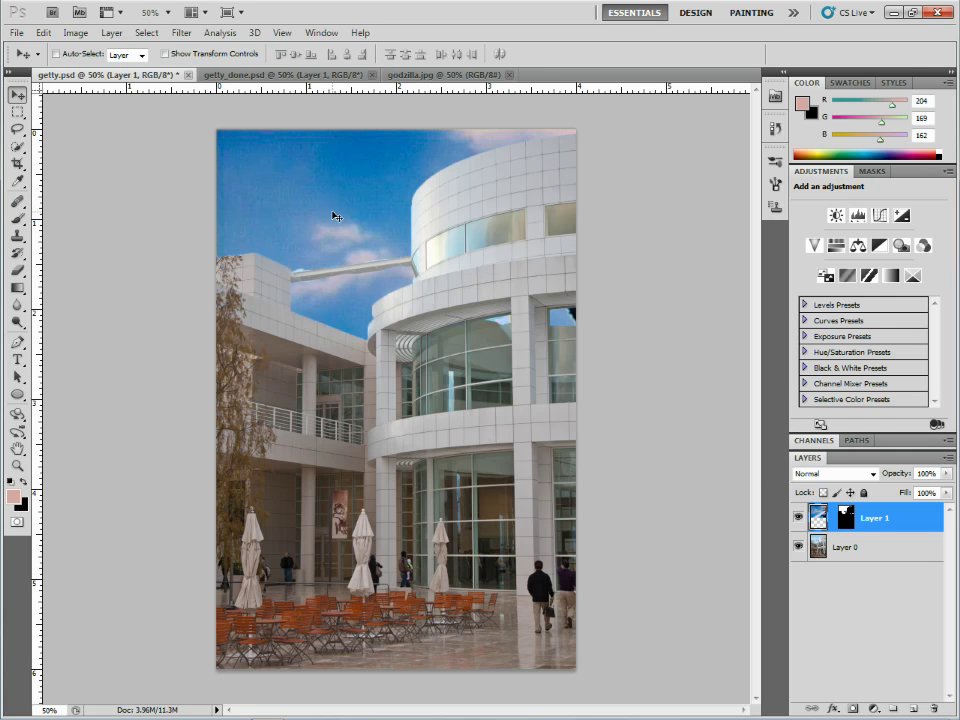